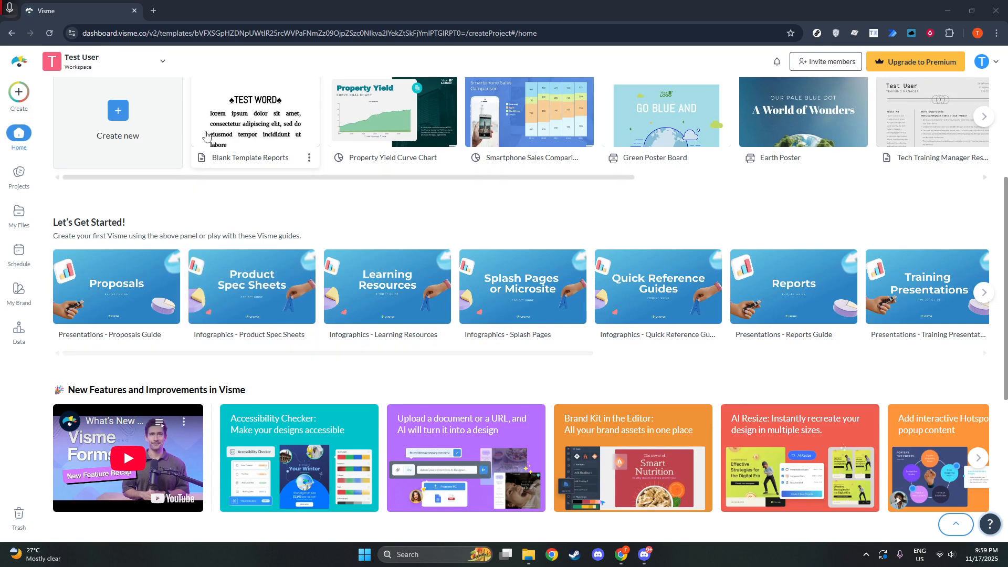
# Open the Blank Template Reports project for editing and bring up its library of charts and graphs
pyautogui.click(198, 117)
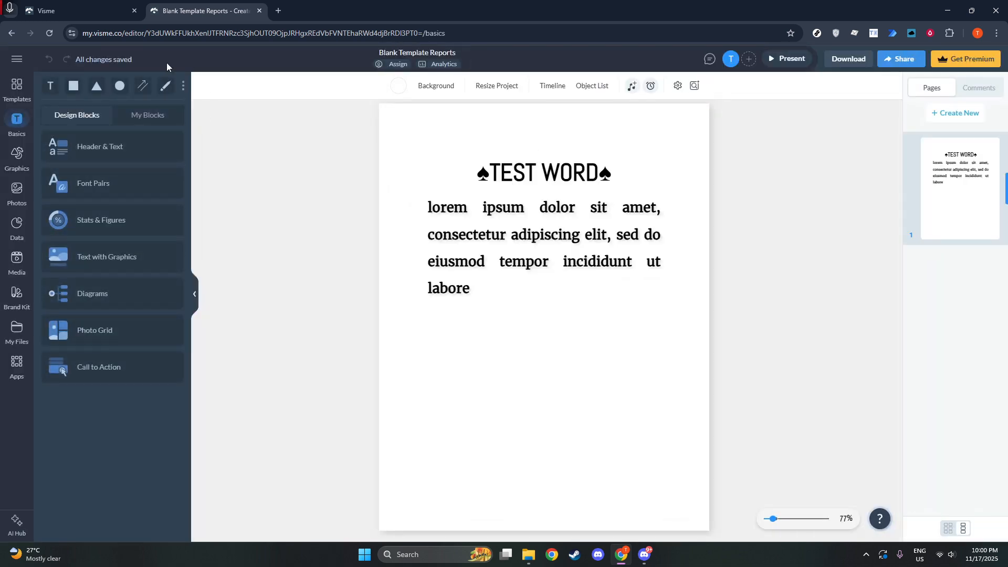
pyautogui.click(17, 221)
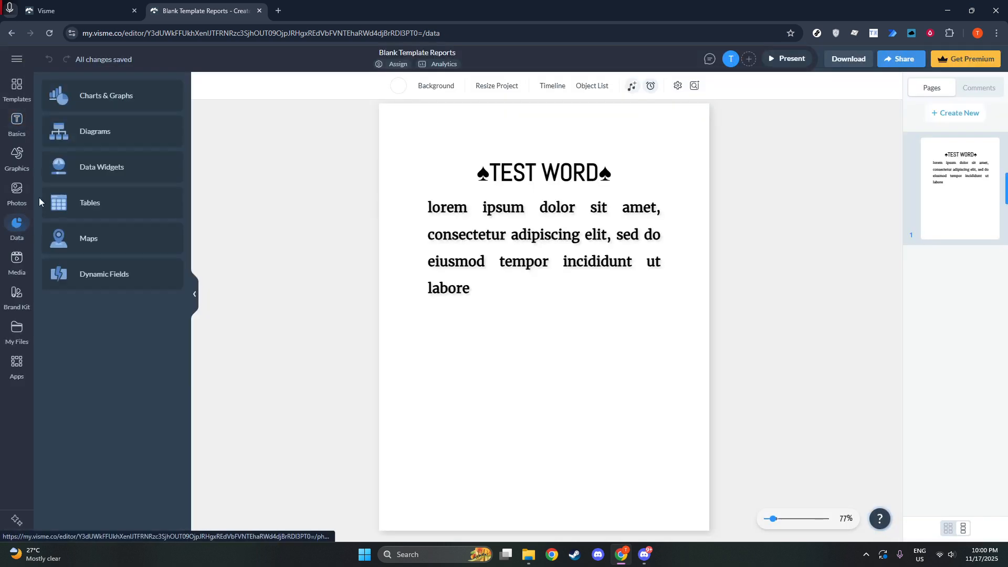
pyautogui.click(106, 100)
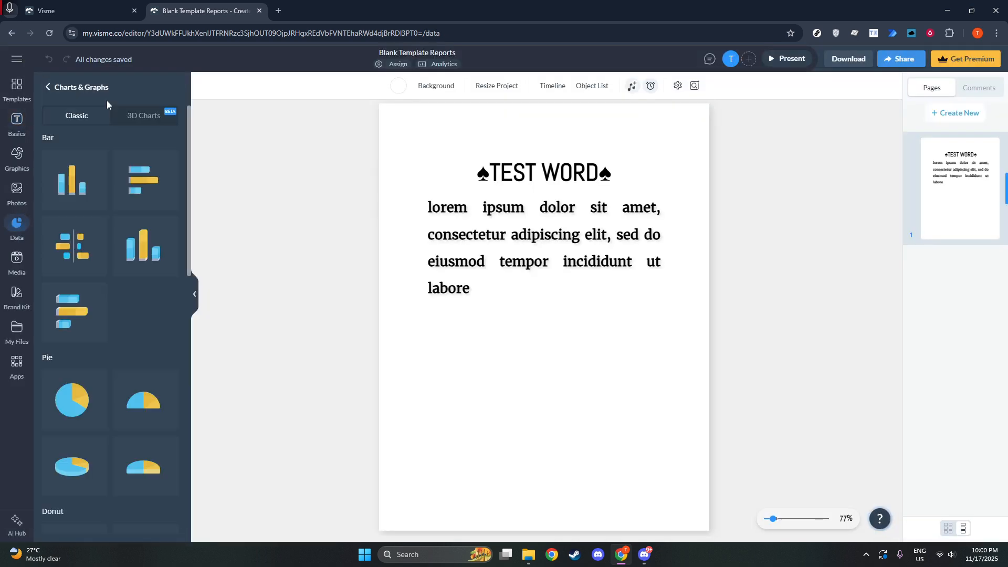
pyautogui.click(46, 89)
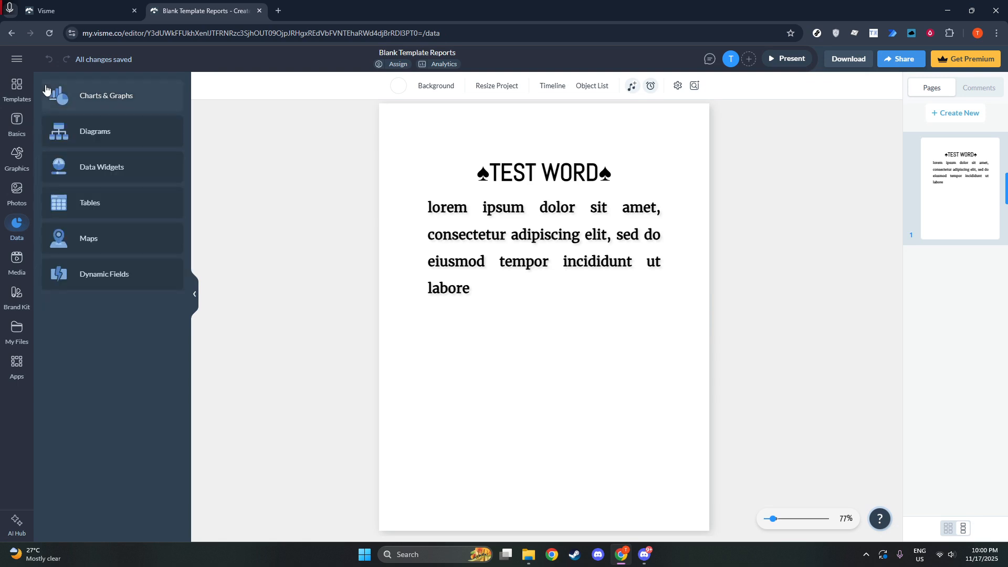
pyautogui.click(85, 97)
# Look through the classic chart types, including the pie, donut, line, combo and other categories
pyautogui.scroll(-5, 89, 344)
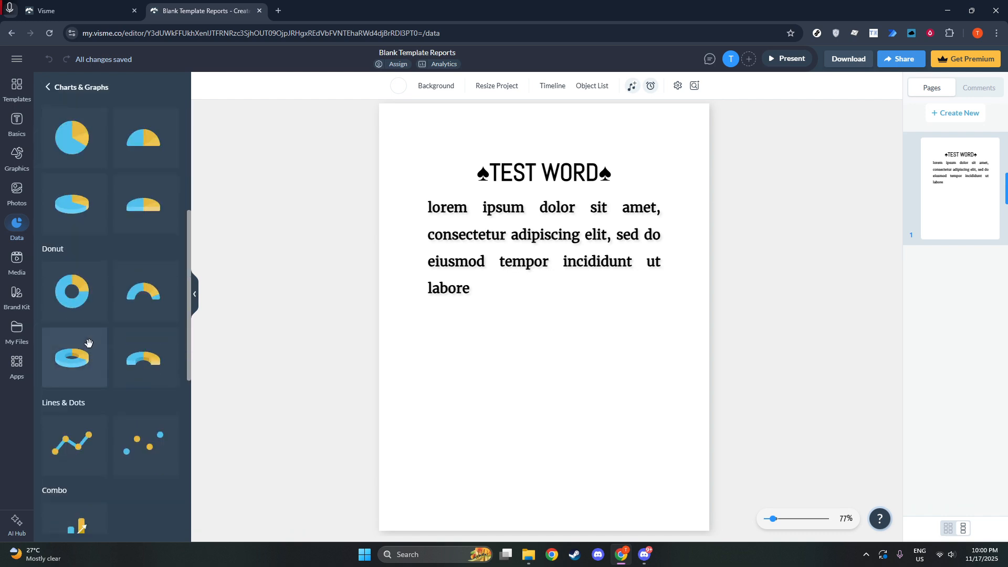
pyautogui.scroll(-5, 87, 349)
pyautogui.scroll(-1, 82, 353)
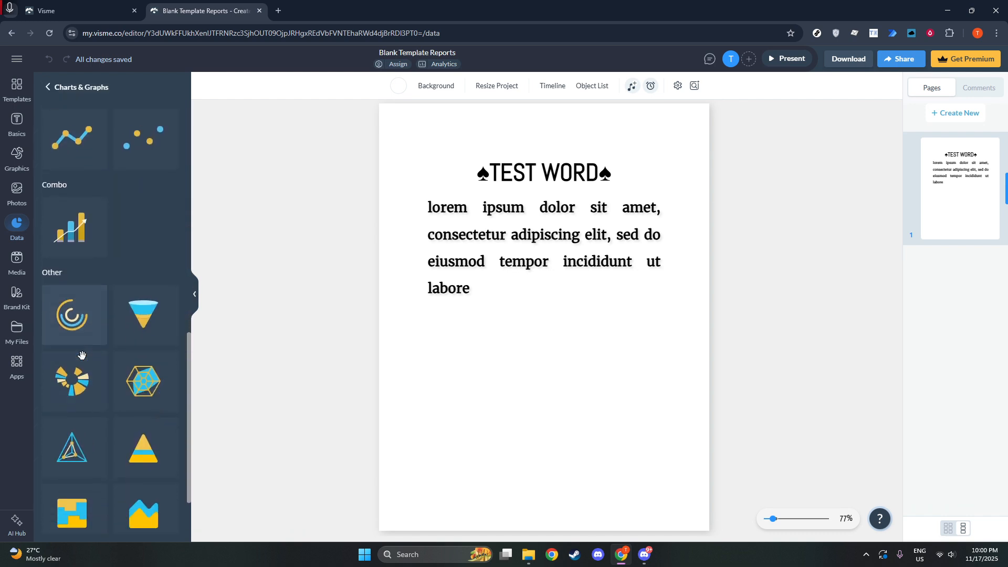
pyautogui.scroll(-1, 136, 338)
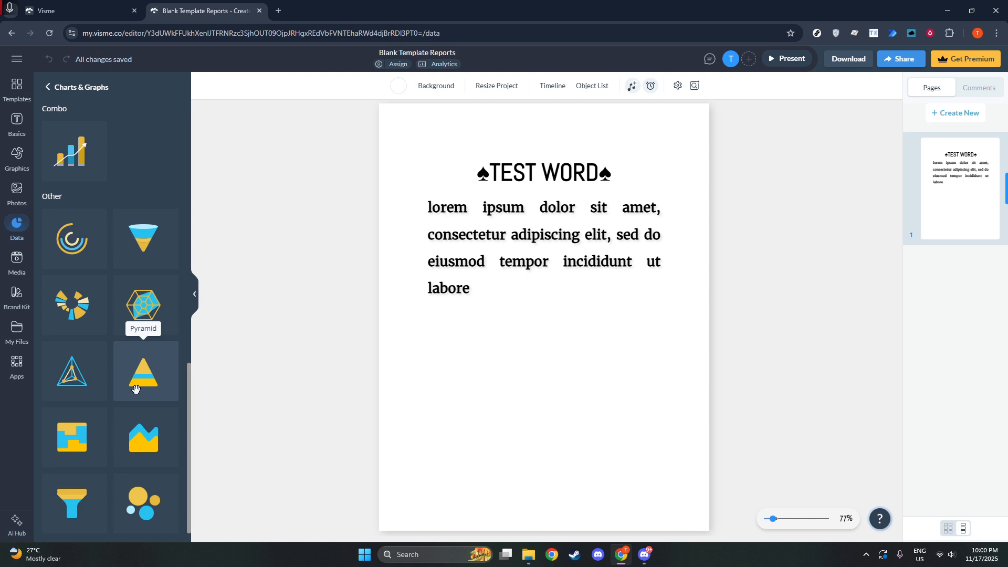
pyautogui.scroll(2, 126, 329)
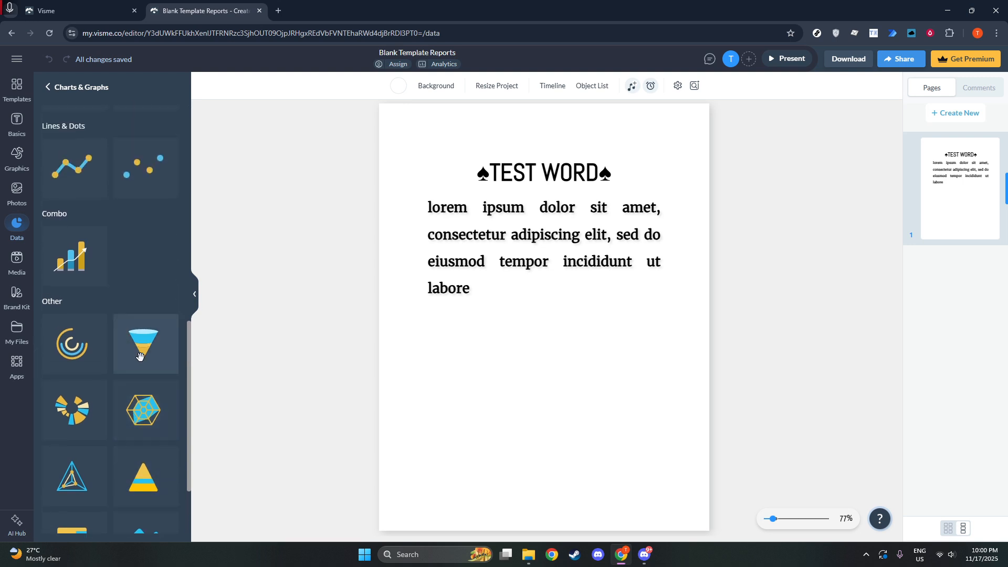
pyautogui.scroll(5, 139, 364)
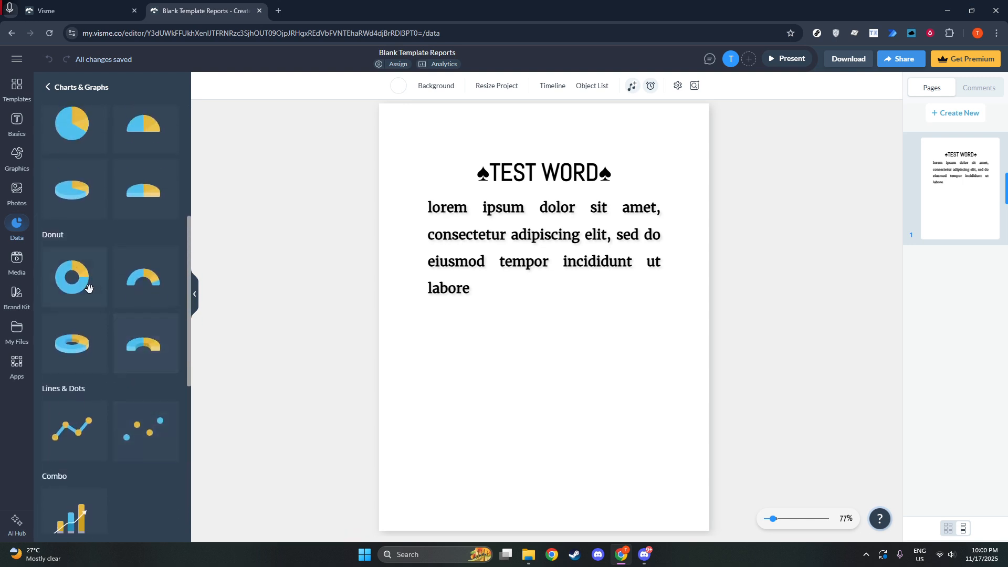
pyautogui.scroll(2, 84, 270)
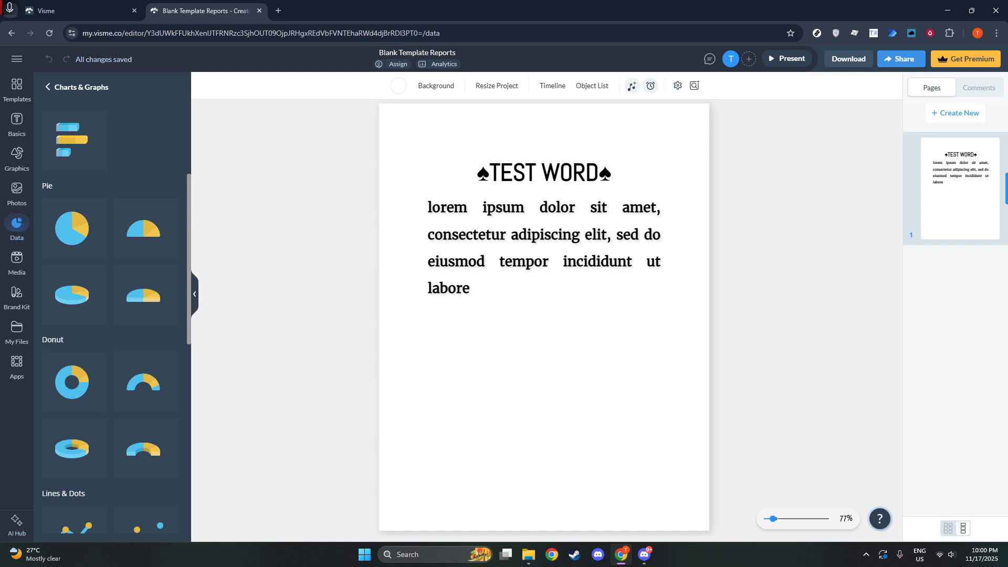
pyautogui.scroll(-8, 110, 315)
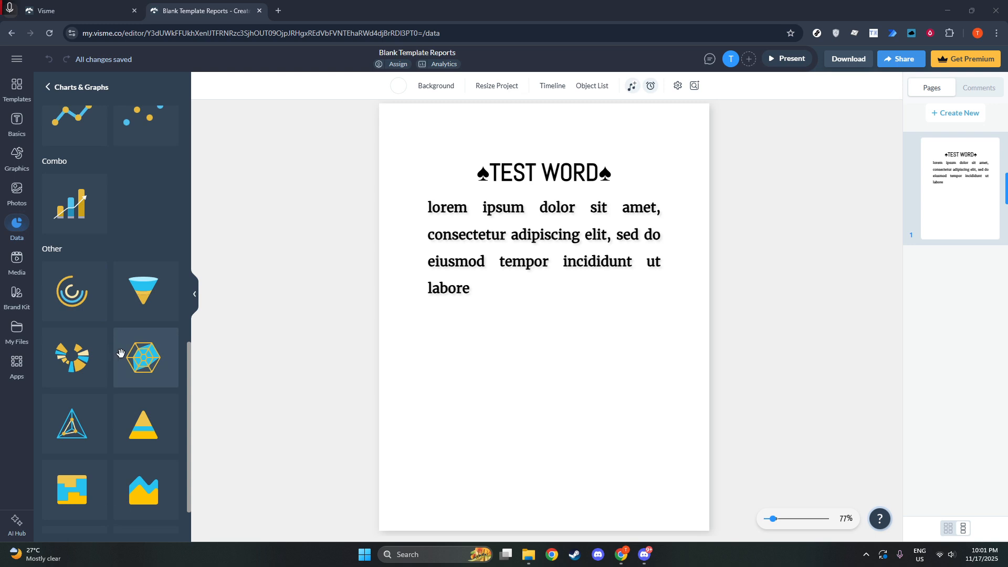
# Insert a radar chart and move it into the empty area below the paragraph, at about X 206, Y 517
pyautogui.click(134, 371)
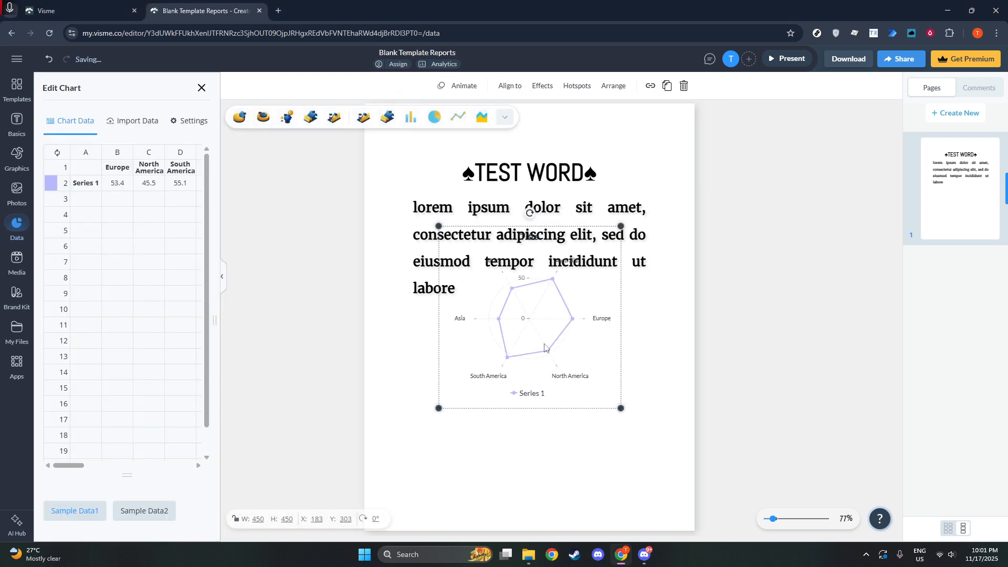
pyautogui.click(679, 346)
pyautogui.moveTo(566, 325); pyautogui.dragTo(557, 382)
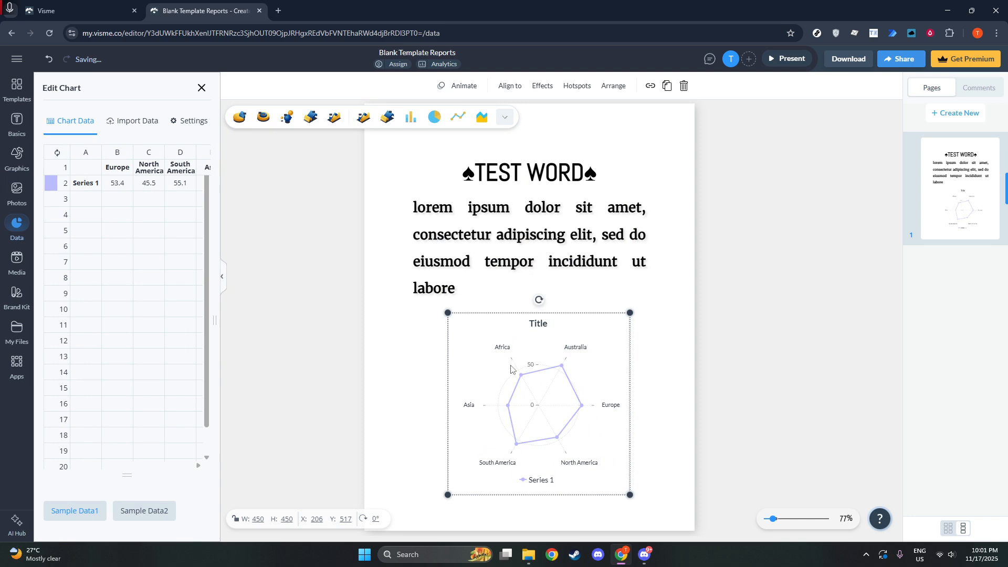
# Set the Series 1 values in the chart data to 50 for Europe and 40 for North America
pyautogui.click(121, 185)
pyautogui.click(122, 185)
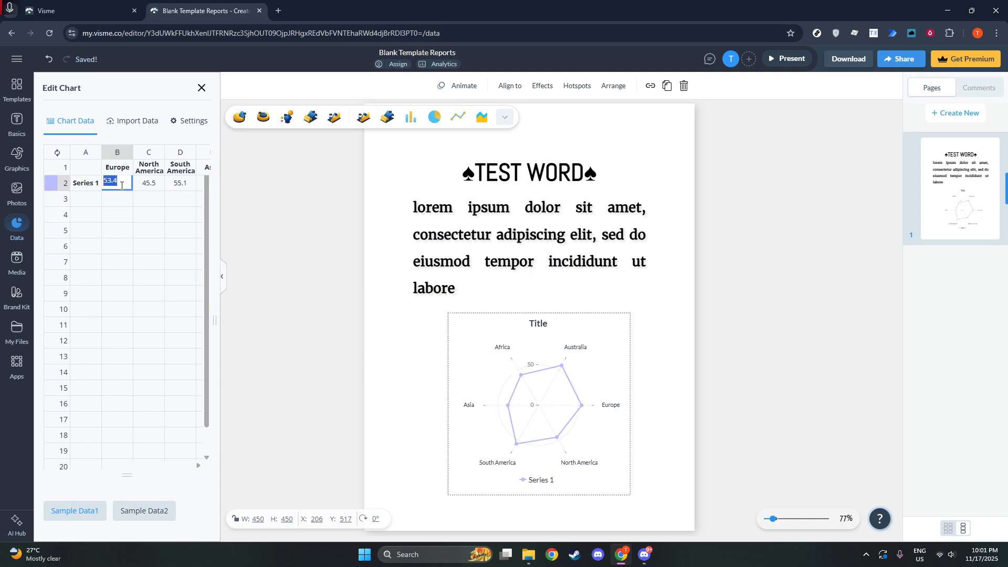
pyautogui.write('50')
pyautogui.press('Return')
pyautogui.click(146, 187)
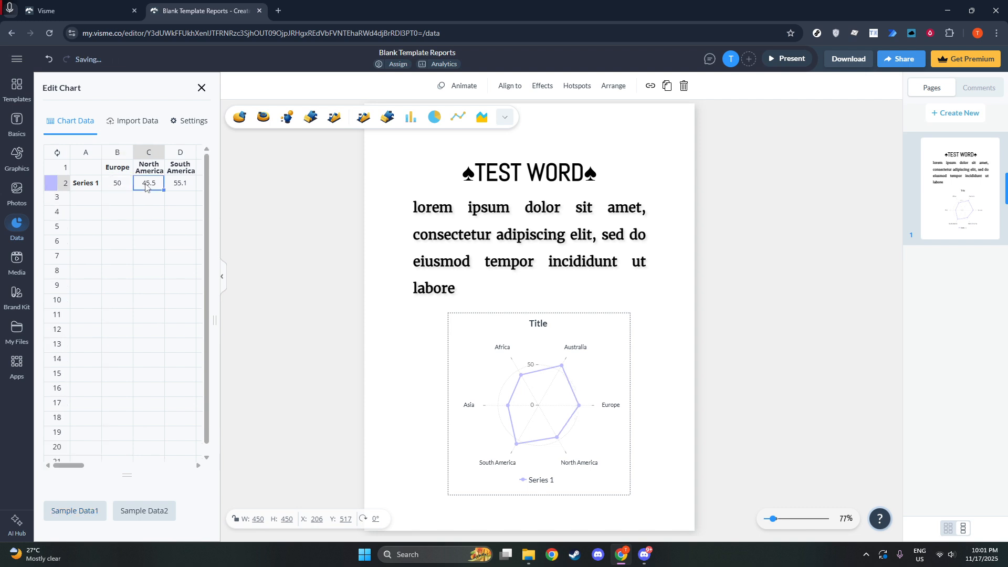
pyautogui.doubleClick(146, 185)
pyautogui.moveTo(149, 183); pyautogui.dragTo(133, 183)
pyautogui.write('40')
pyautogui.press('Return')
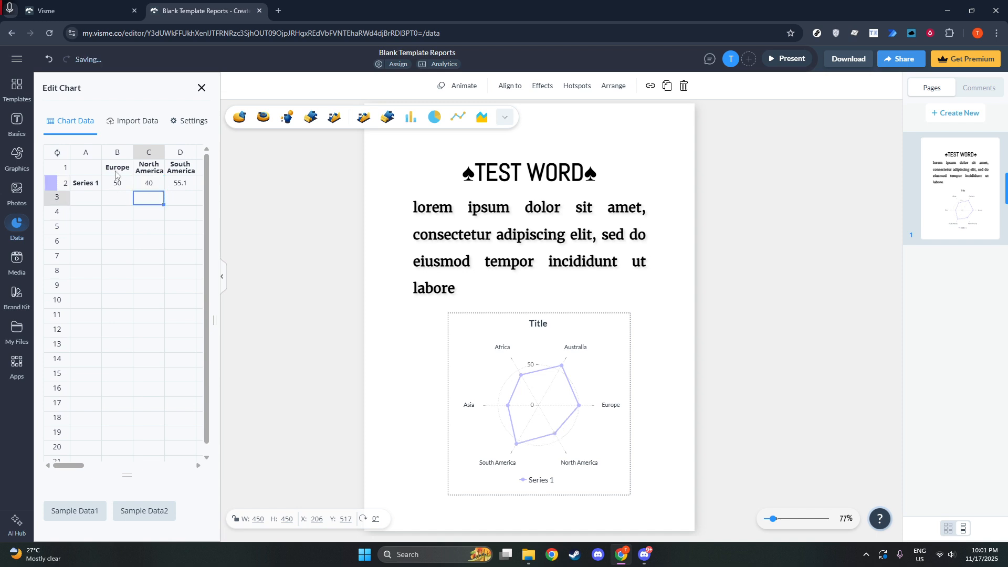
pyautogui.click(115, 172)
pyautogui.doubleClick(116, 172)
pyautogui.doubleClick(116, 172)
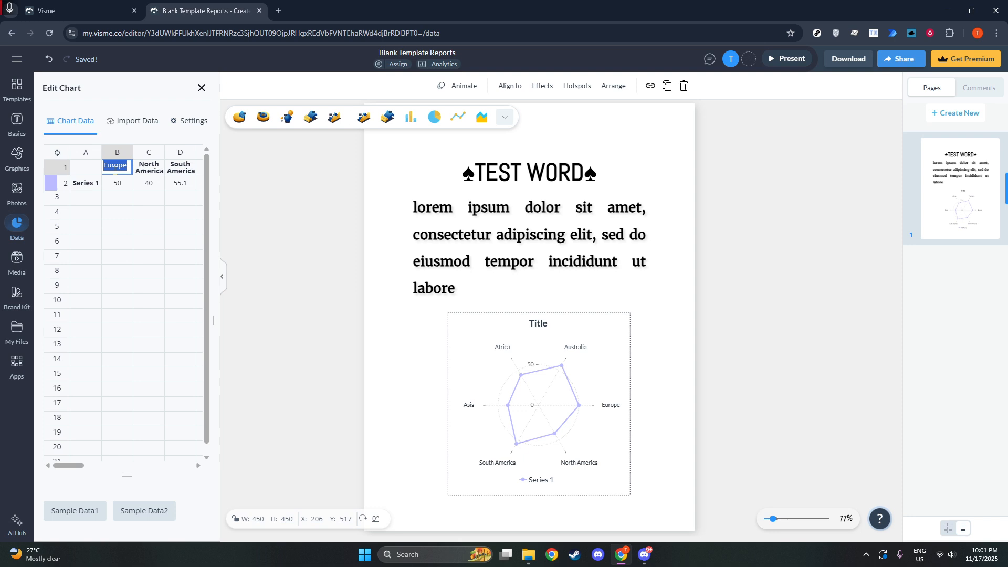
pyautogui.click(118, 216)
# Set the Series 1 value for Africa to 47 in the chart data
pyautogui.moveTo(68, 466); pyautogui.dragTo(83, 471)
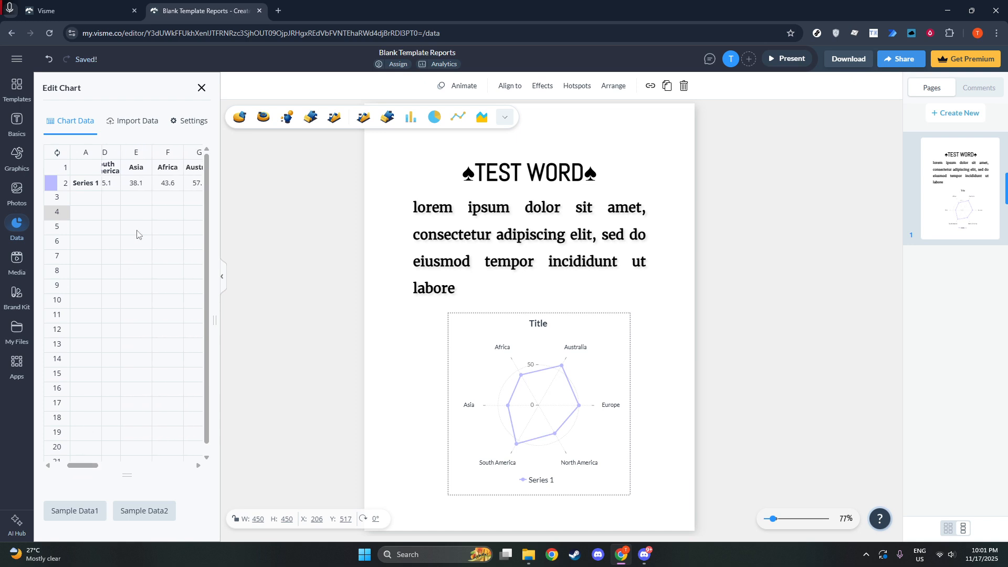
pyautogui.doubleClick(173, 182)
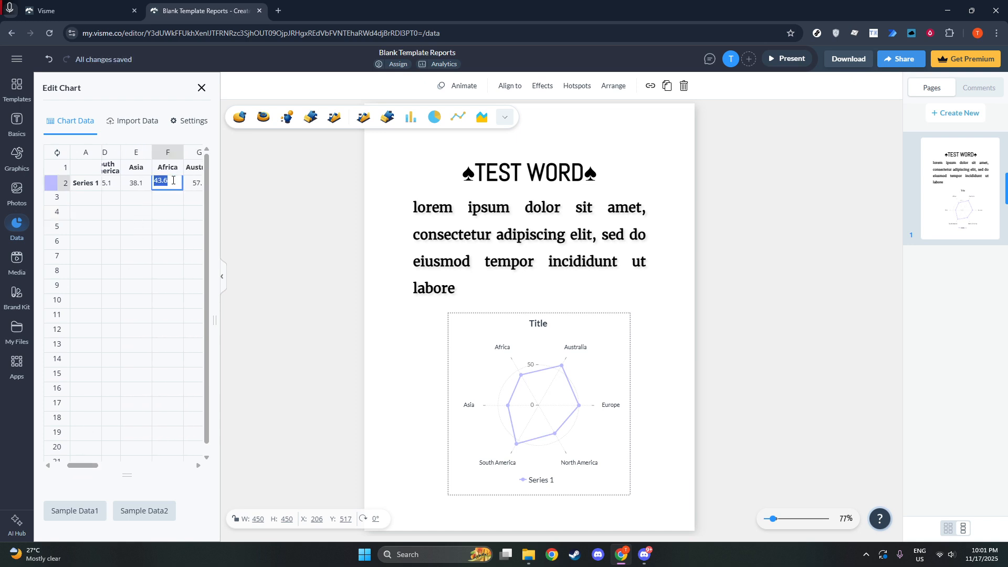
pyautogui.write('47')
pyautogui.press('Return')
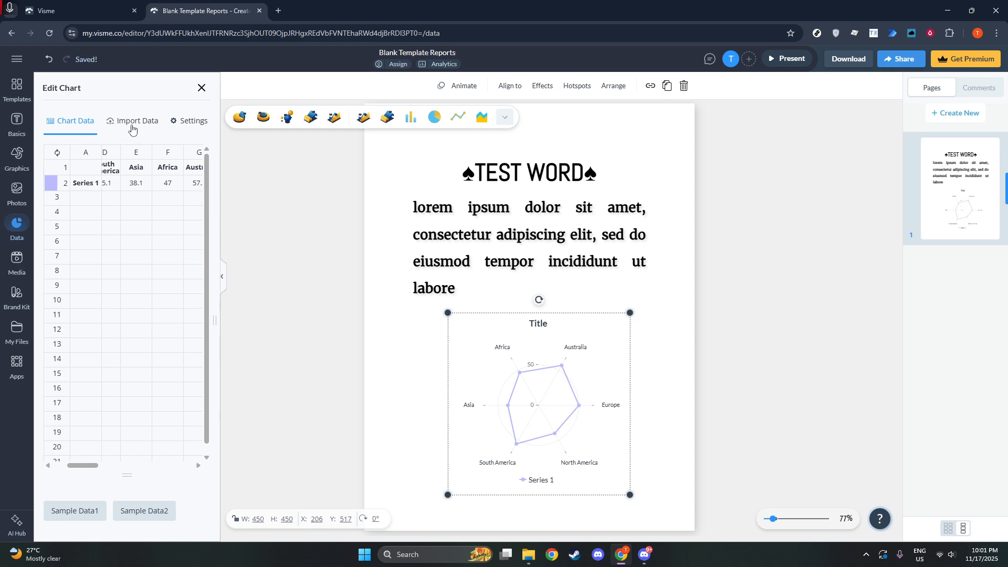
# Give the chart the title "Radar Chart" and the subtitle "Test"
pyautogui.click(132, 129)
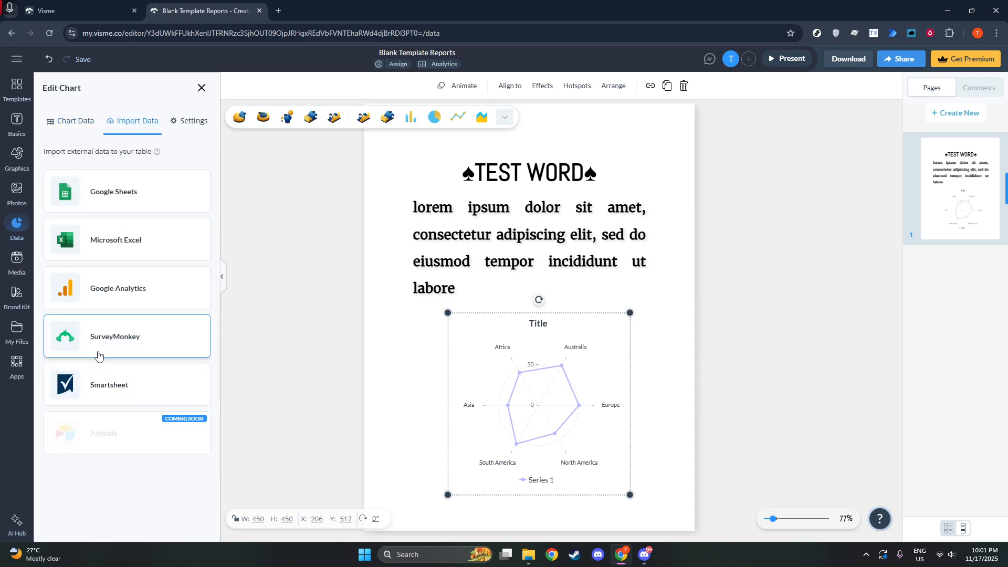
pyautogui.click(182, 128)
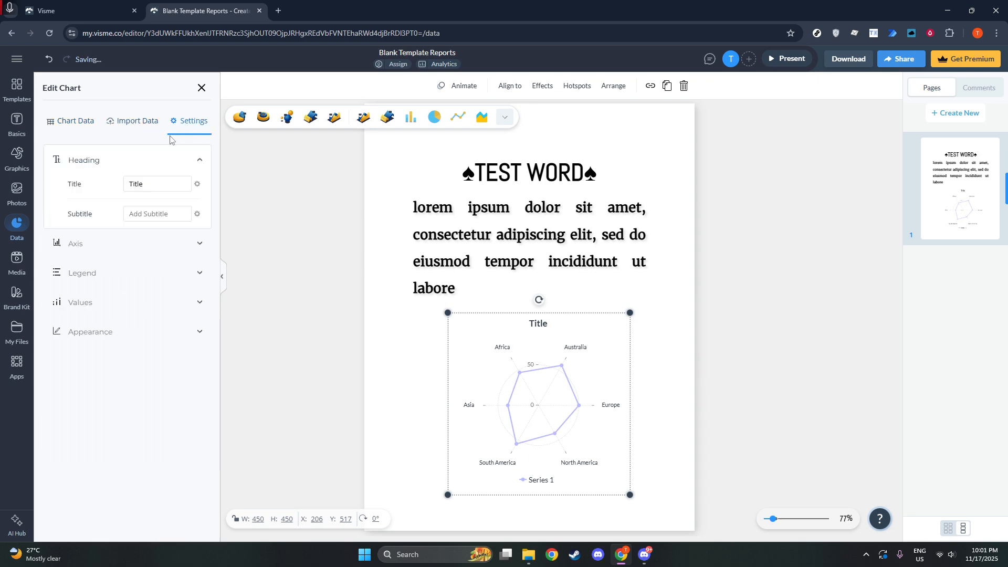
pyautogui.click(186, 187)
pyautogui.doubleClick(139, 188)
pyautogui.write('Radar Chart')
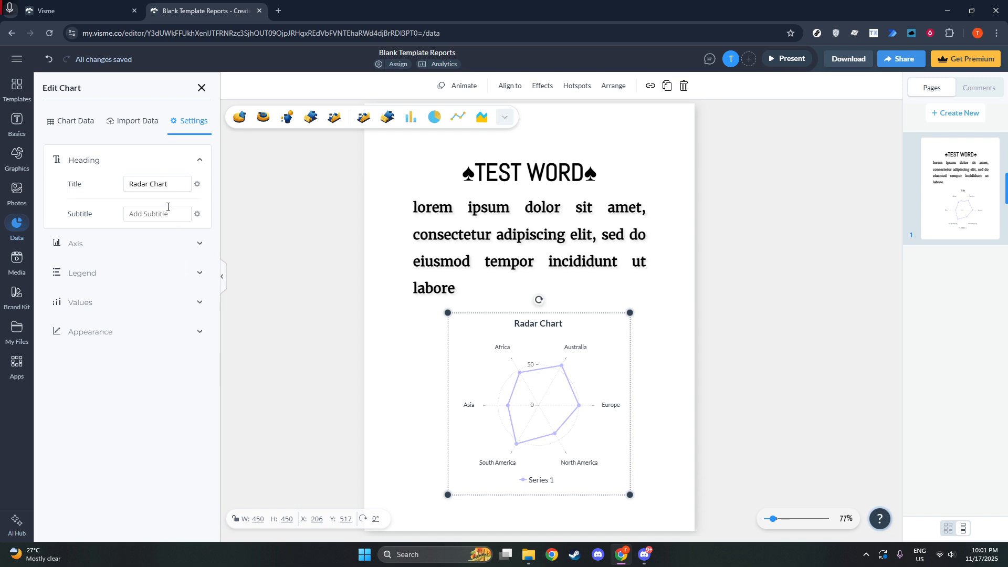
pyautogui.write('Test')
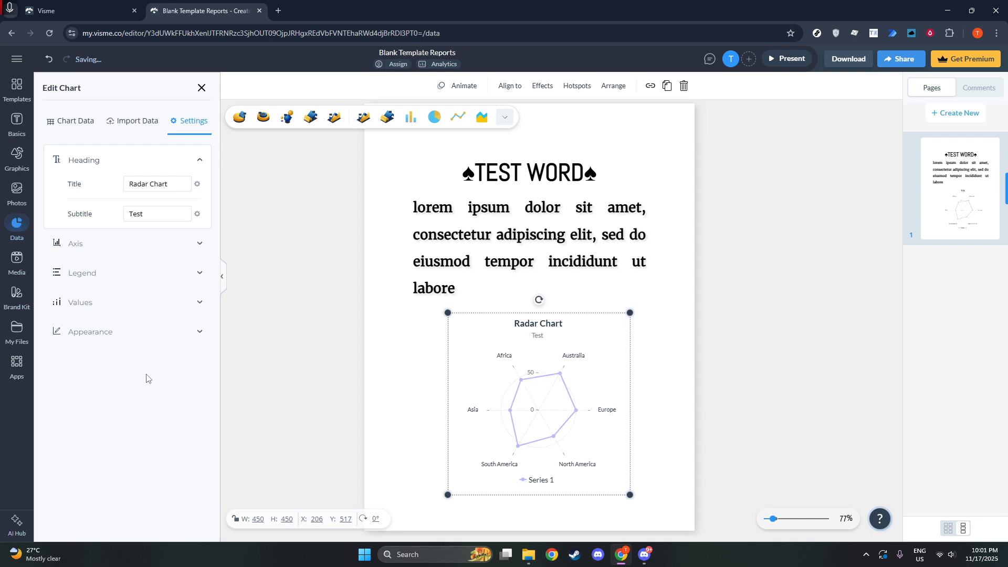
pyautogui.click(196, 246)
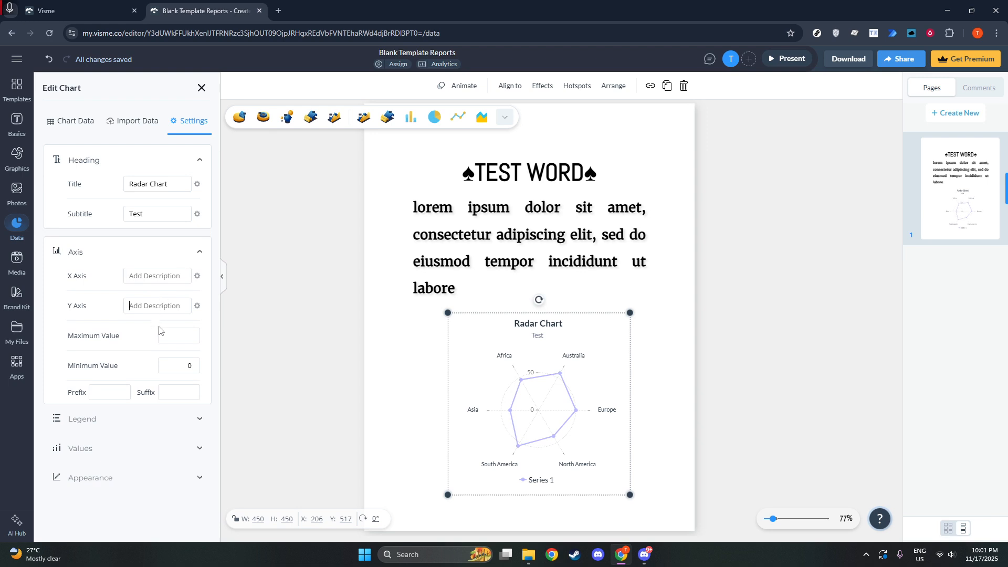
pyautogui.click(147, 421)
pyautogui.scroll(-3, 151, 421)
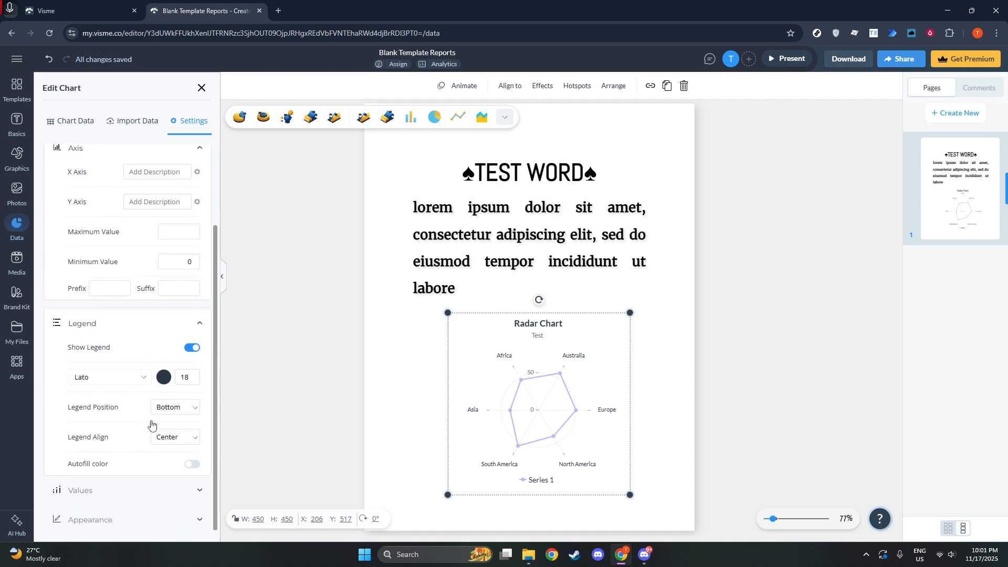
# Change the color of Series 1 to bright pink in the chart data
pyautogui.click(70, 127)
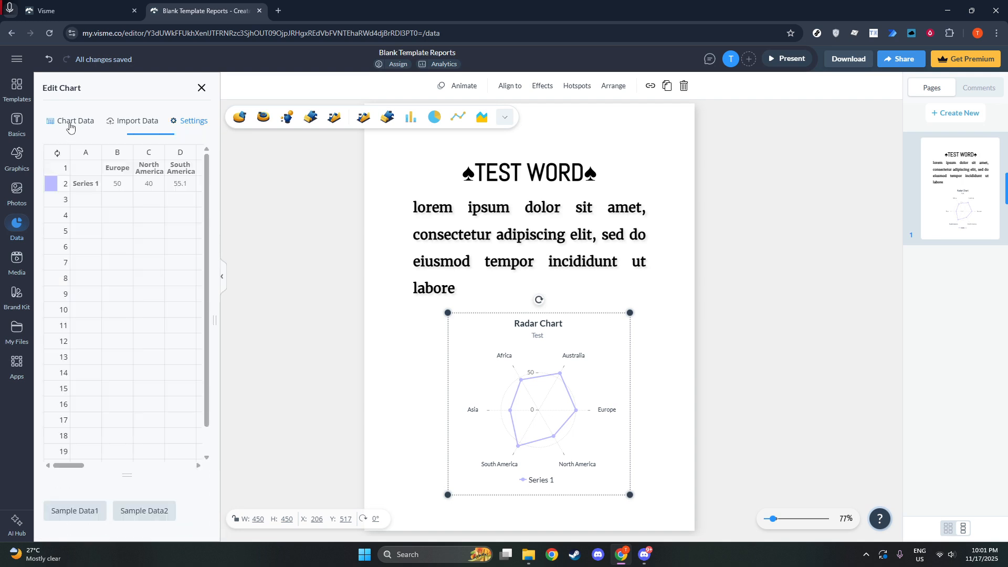
pyautogui.click(55, 187)
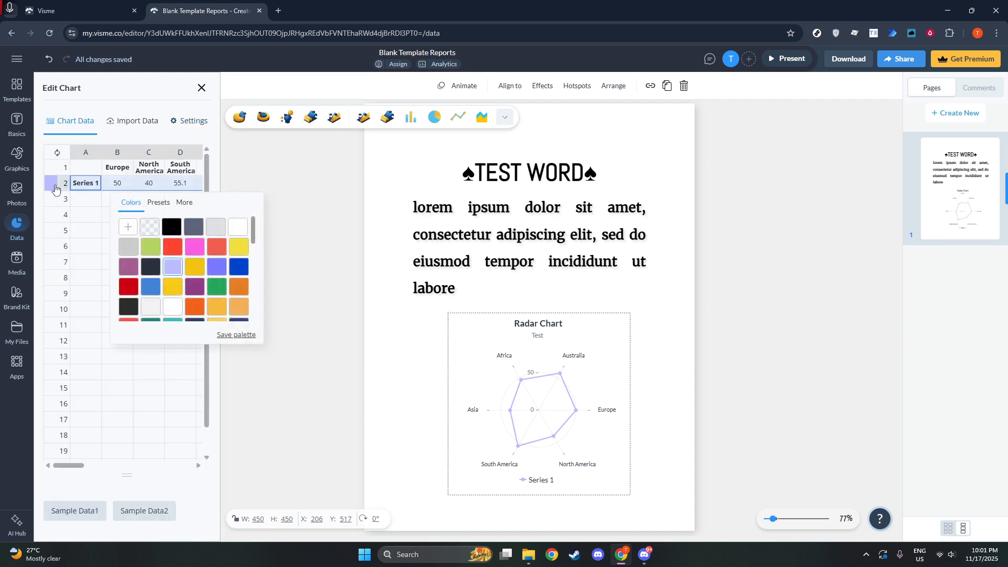
pyautogui.click(193, 254)
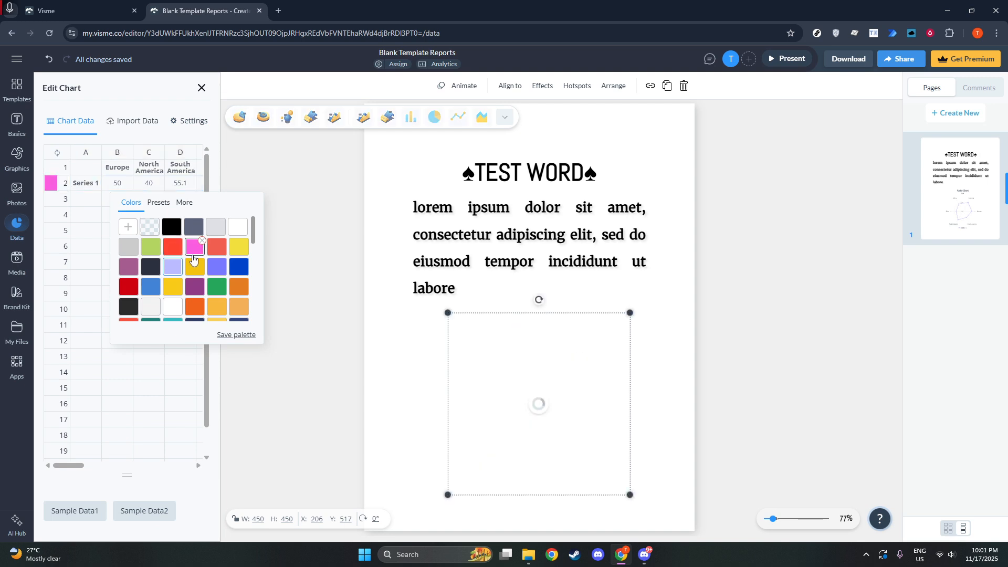
# Turn the chart's animation off and on again in its appearance settings
pyautogui.click(189, 120)
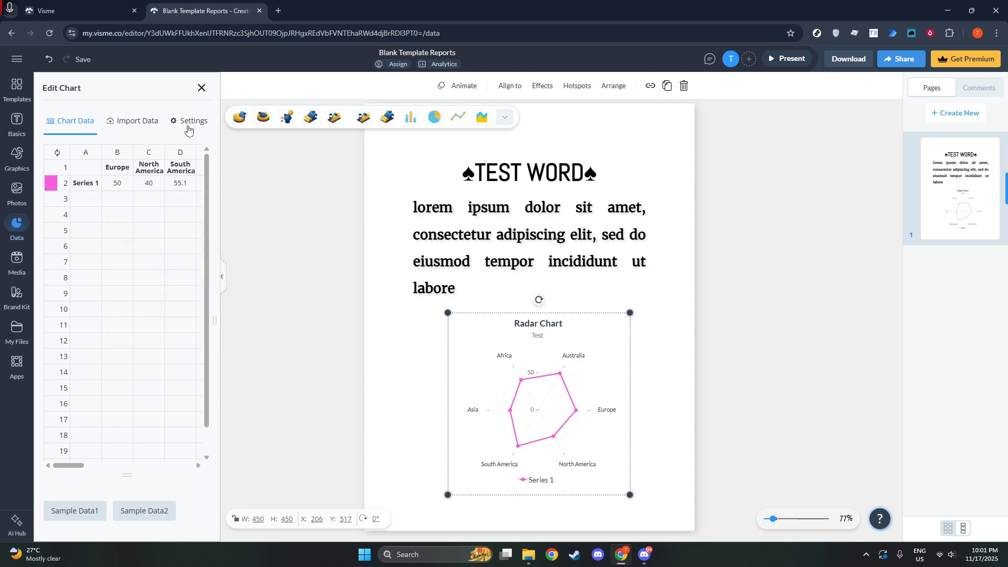
pyautogui.click(188, 126)
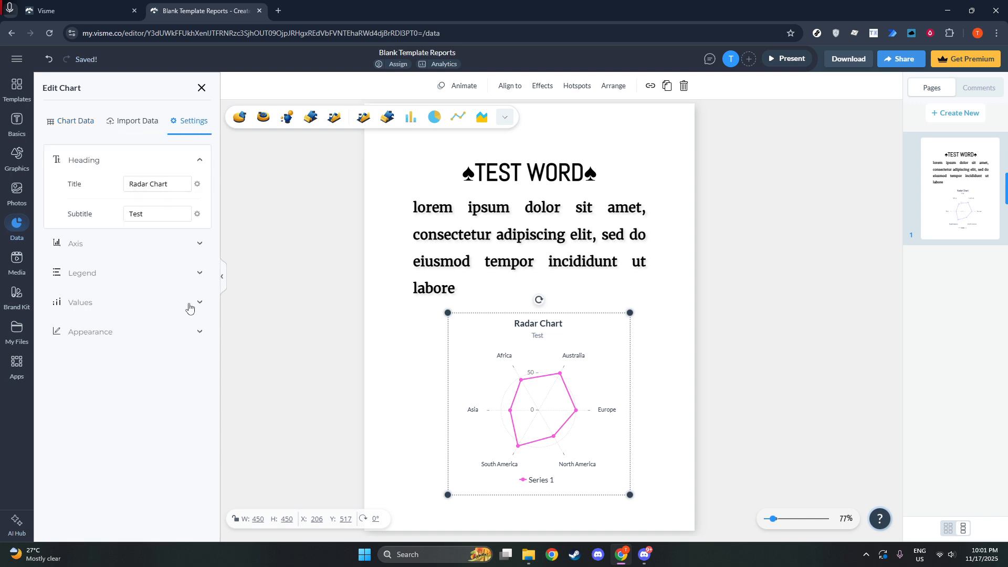
pyautogui.click(199, 332)
pyautogui.scroll(-3, 140, 418)
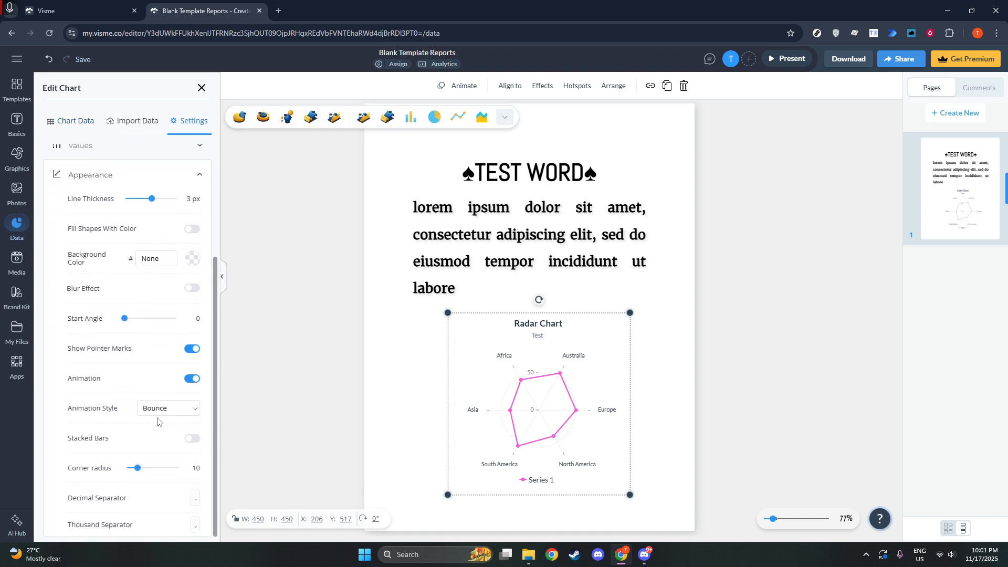
pyautogui.click(192, 380)
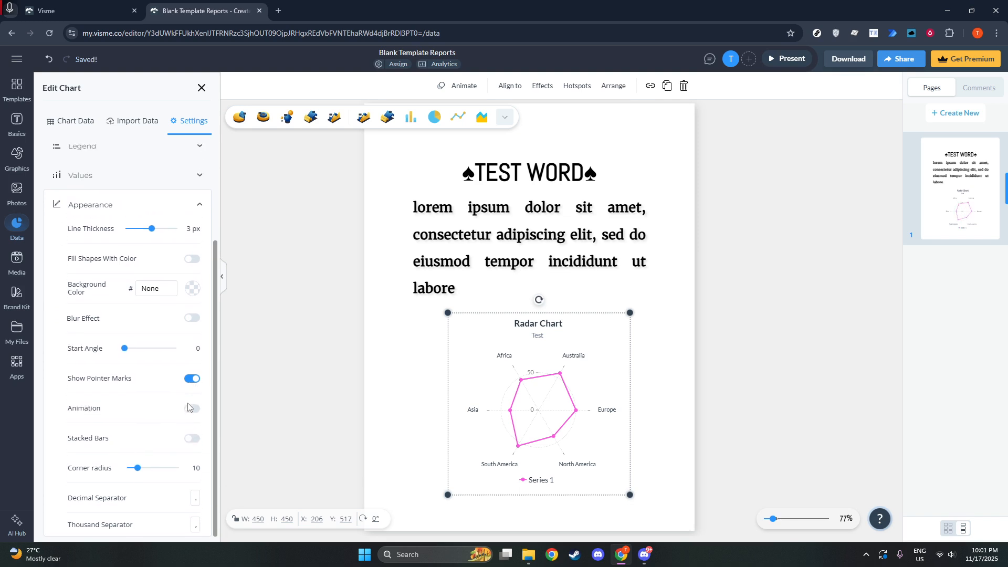
pyautogui.click(190, 409)
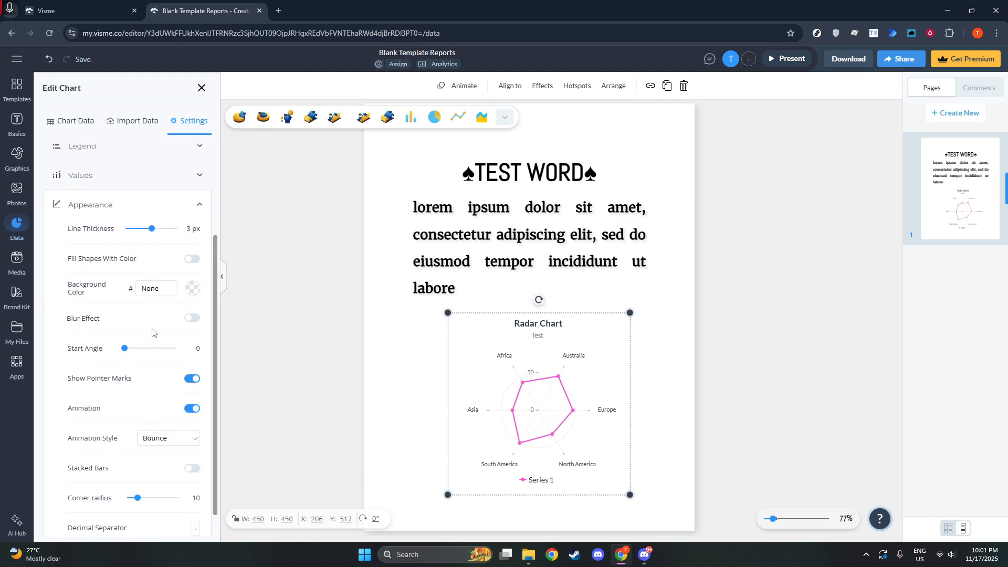
# Show the data values on the radar chart and set their font size to 8
pyautogui.scroll(1, 157, 335)
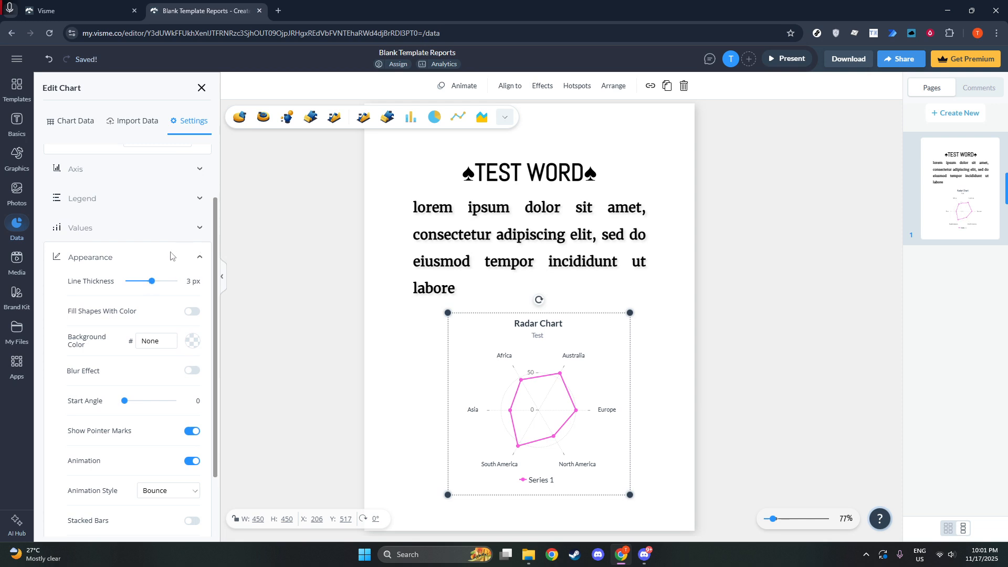
pyautogui.click(198, 228)
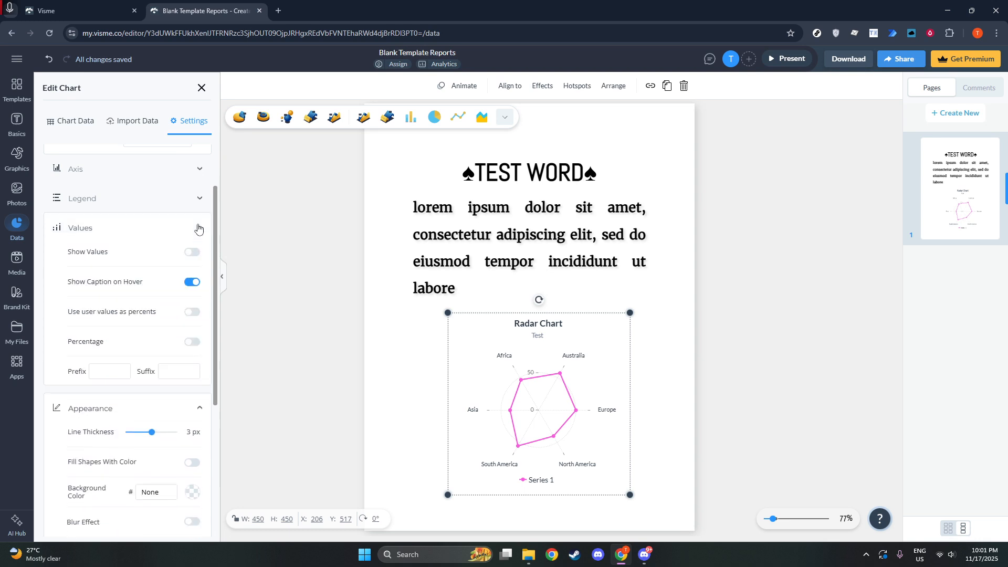
pyautogui.click(192, 252)
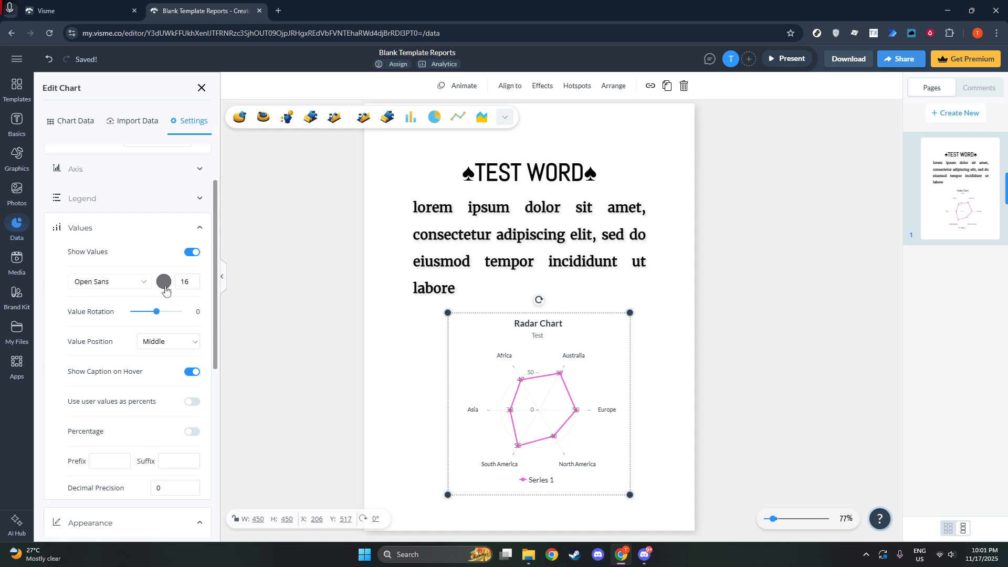
pyautogui.moveTo(190, 284); pyautogui.dragTo(178, 284)
pyautogui.click(195, 285)
pyautogui.click(281, 321)
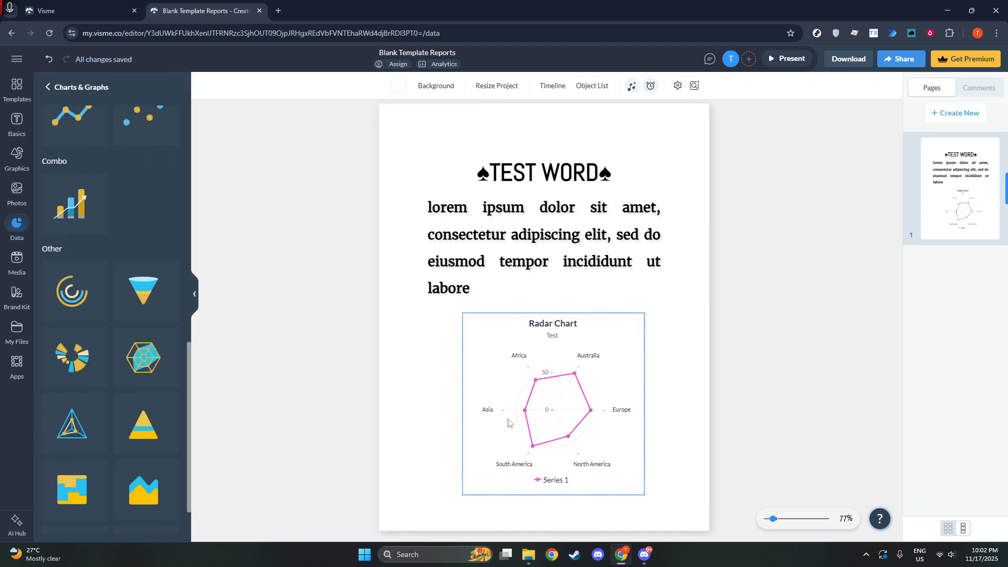
pyautogui.click(552, 436)
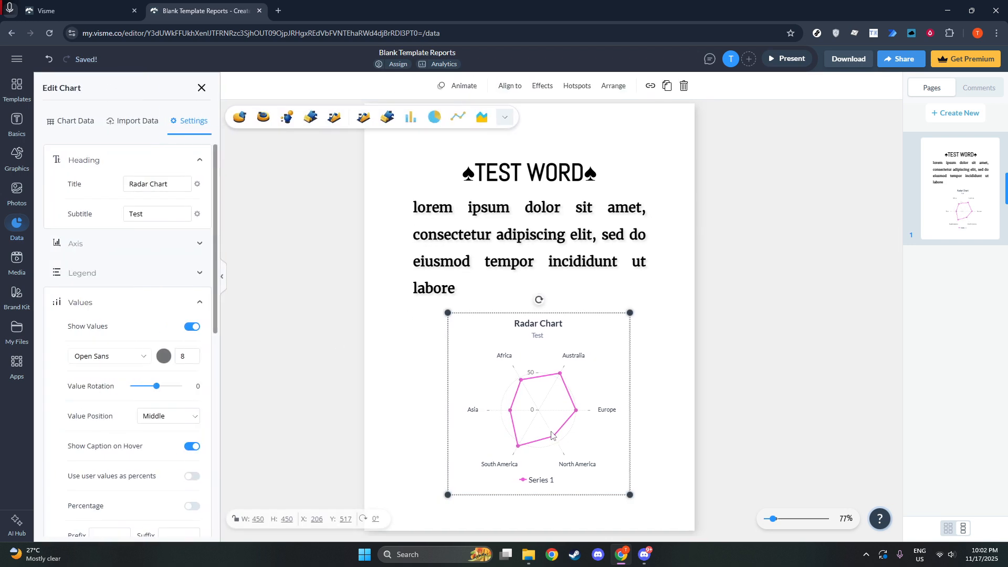